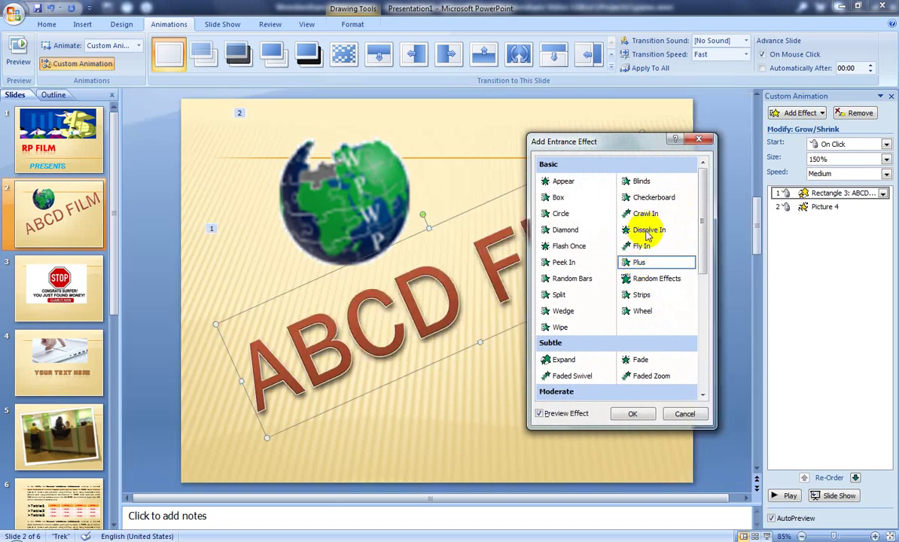
click(647, 232)
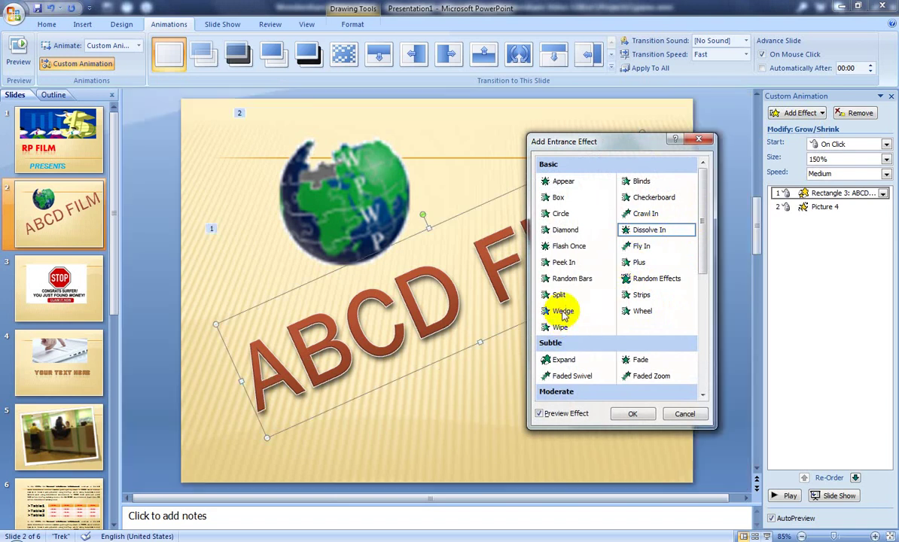
click(564, 314)
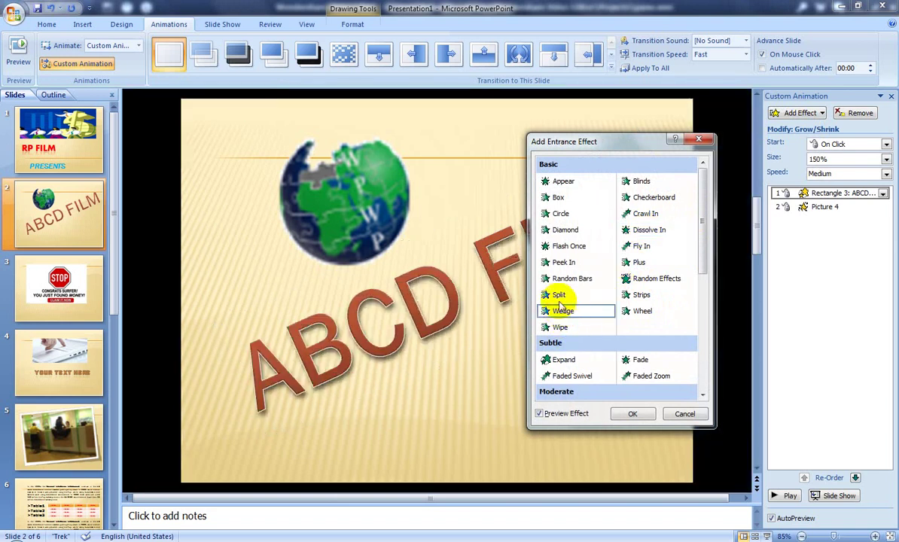
click(559, 296)
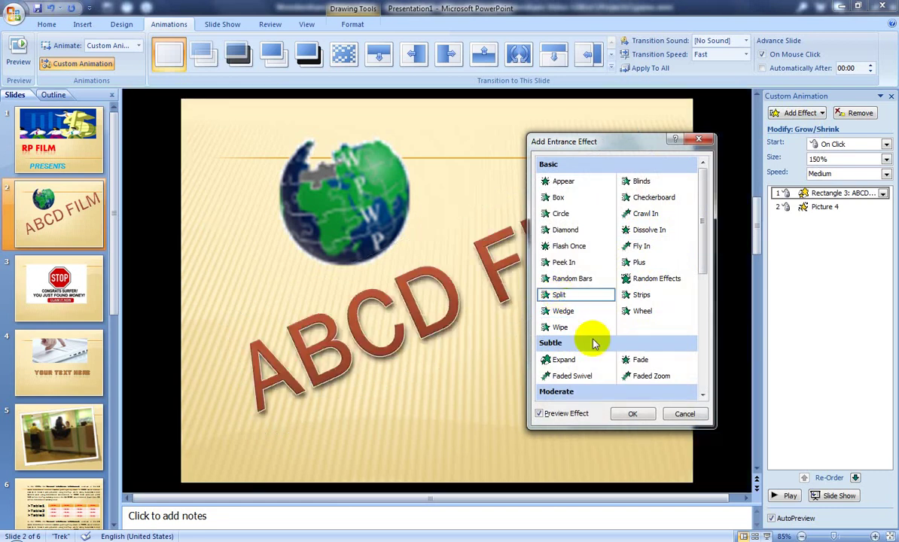
click(577, 246)
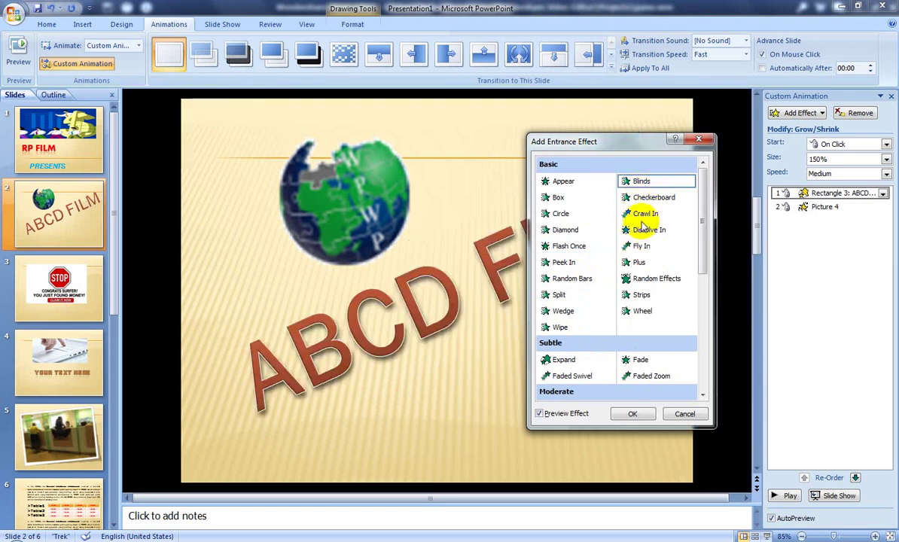
click(565, 266)
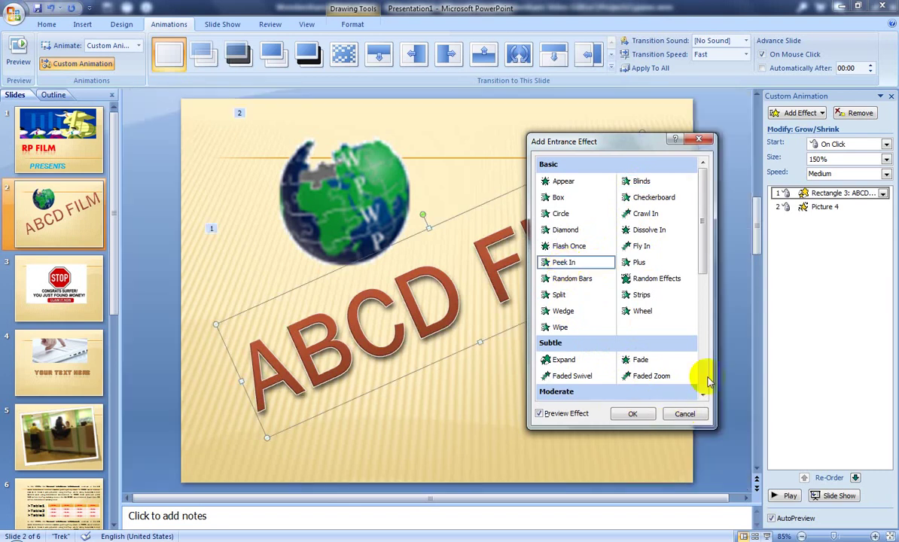
key(Escape)
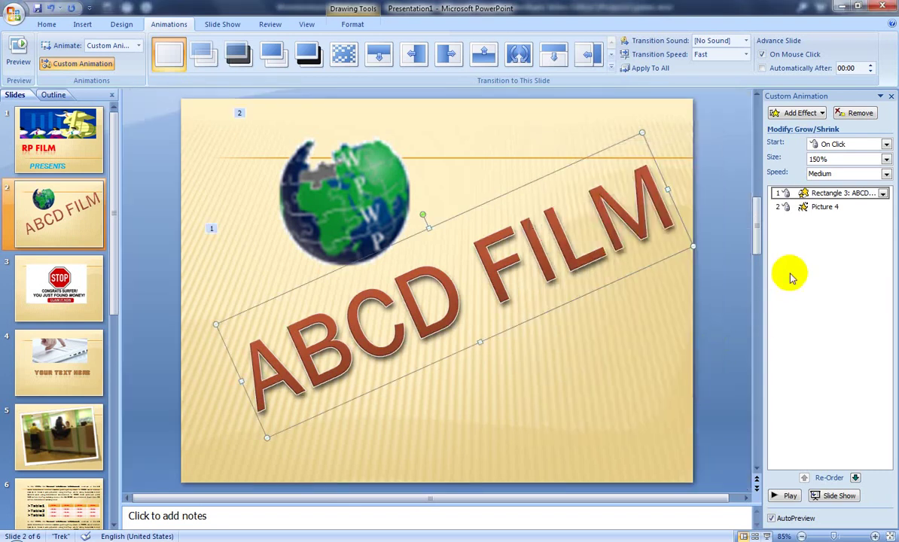
- Preview several emphasis effects on the ABCD FILM text and add the Complementary Color 2 emphasis effect to it
click(798, 114)
mouse_move(791, 143)
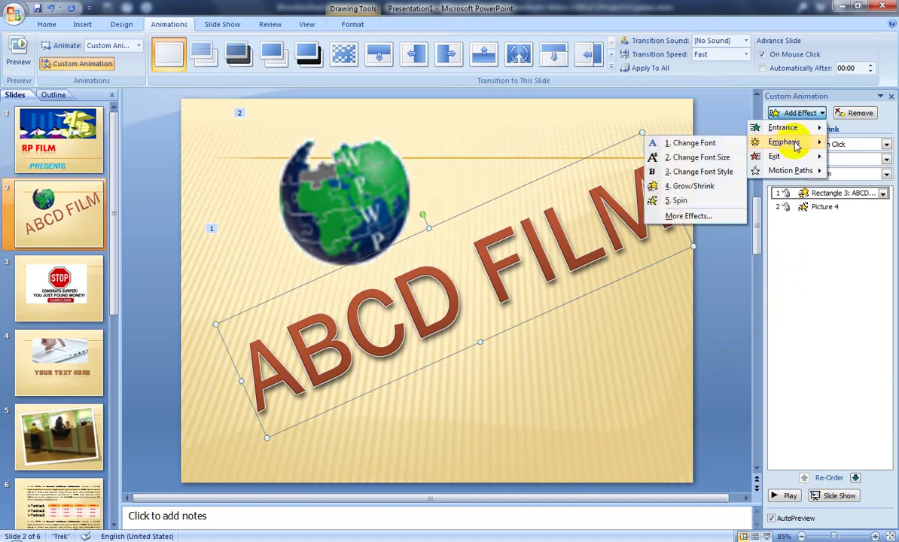
click(704, 216)
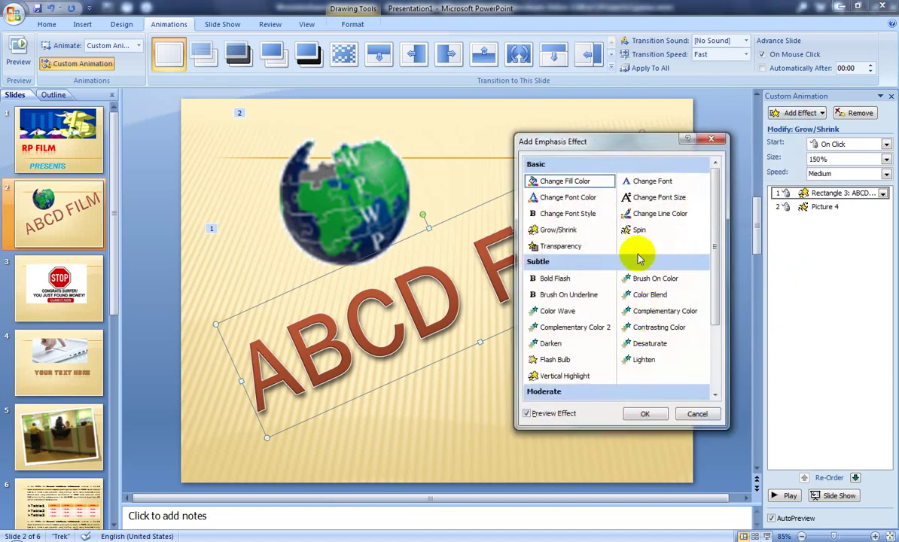
click(646, 214)
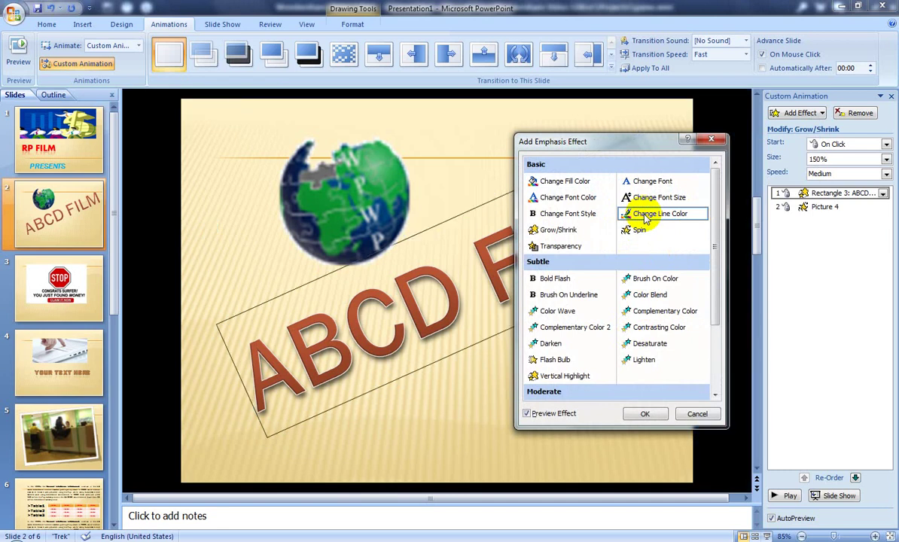
click(655, 198)
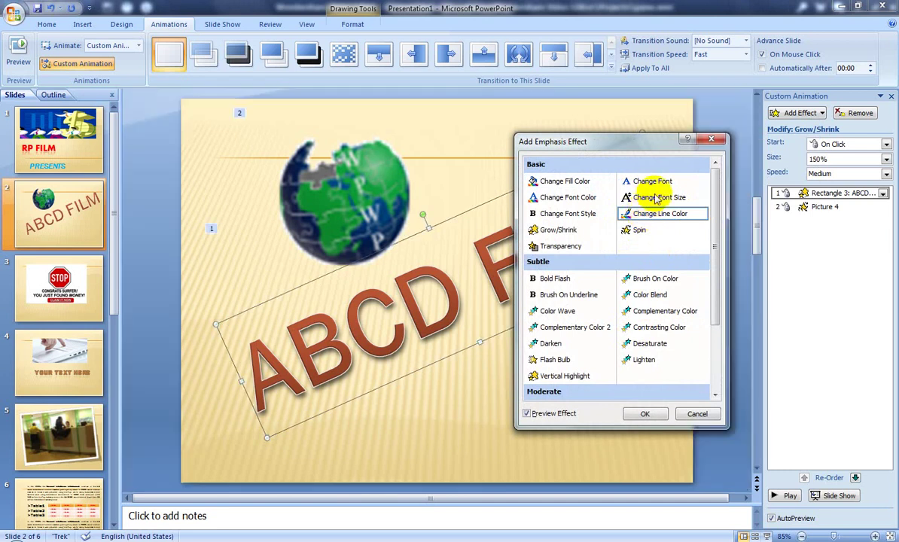
click(655, 197)
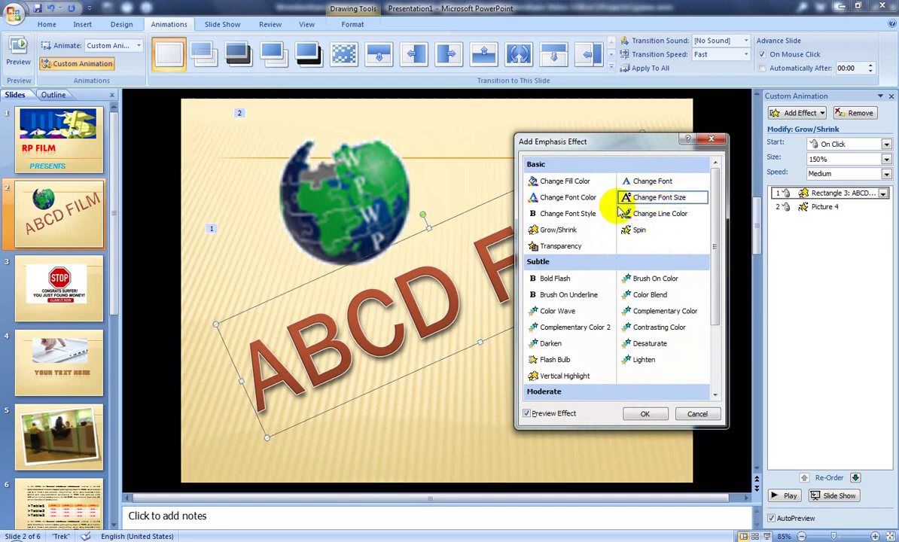
click(565, 214)
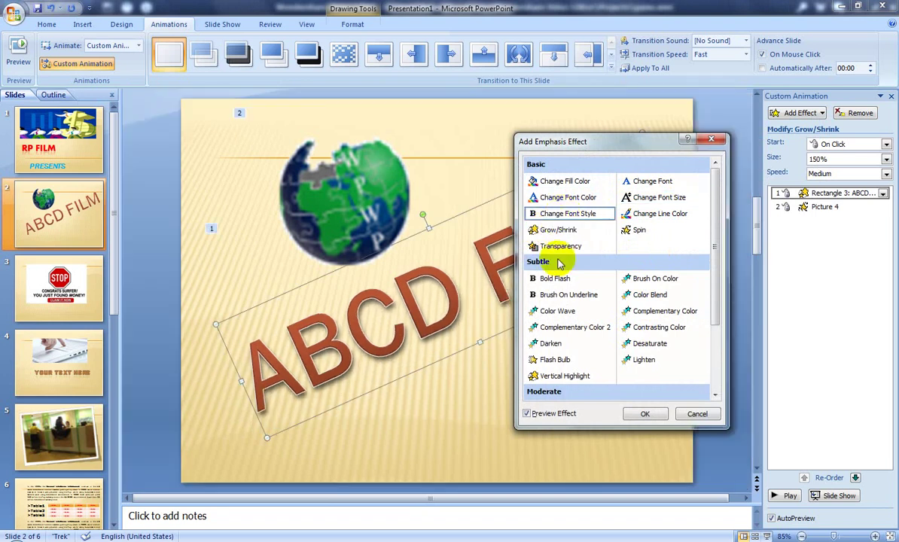
click(554, 312)
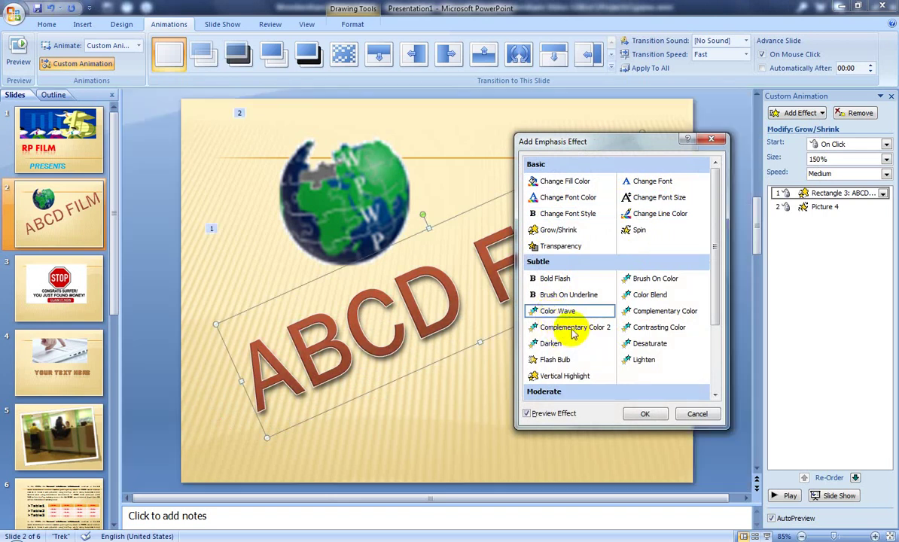
click(570, 332)
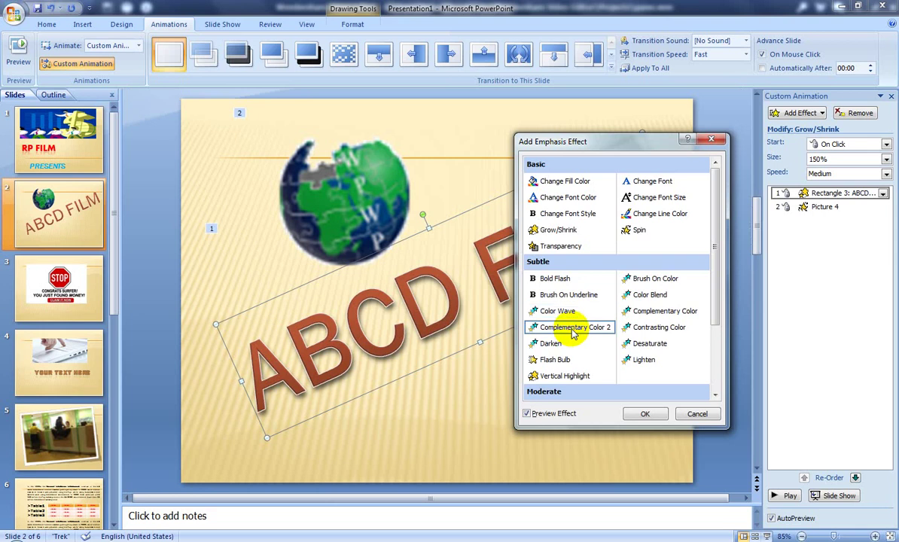
click(570, 374)
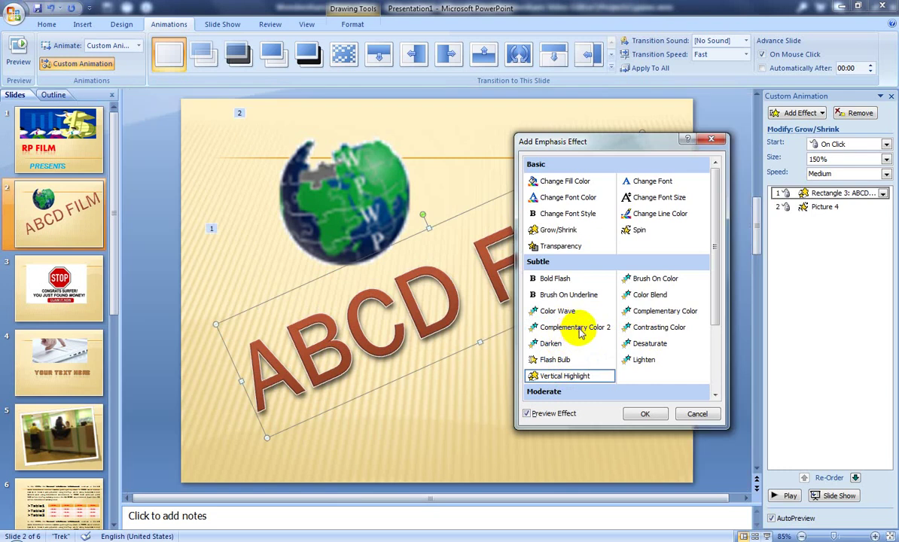
click(579, 329)
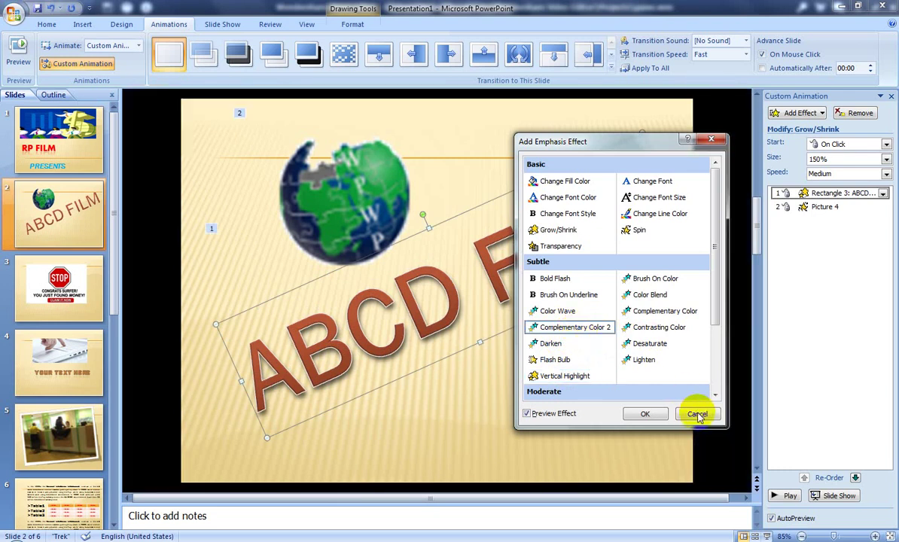
click(641, 415)
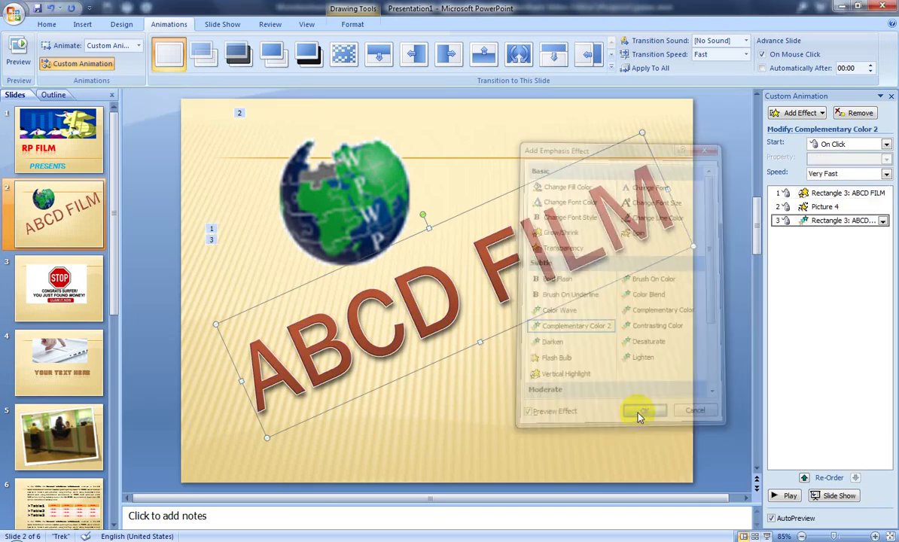
- Apply the tilted, rounded-corner bevelled perspective picture style to the STOP sign picture on slide 3
click(79, 298)
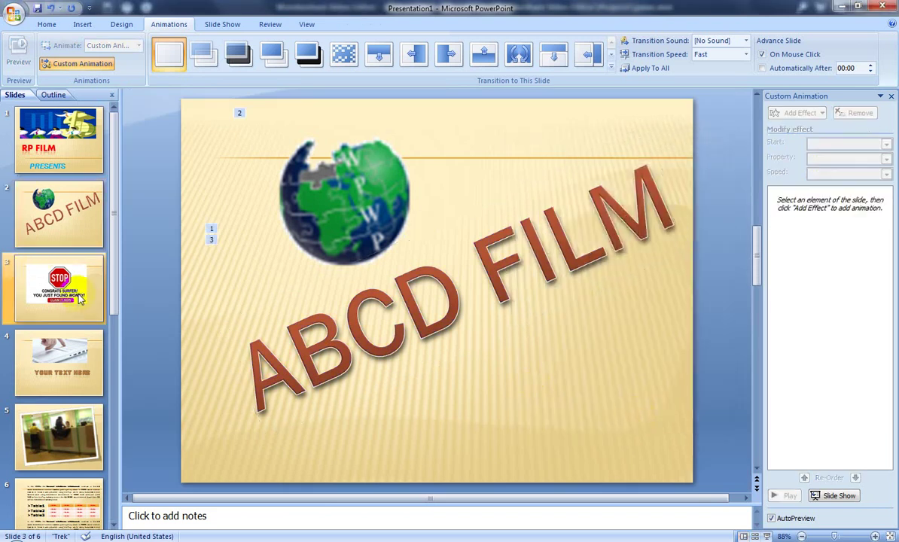
click(434, 247)
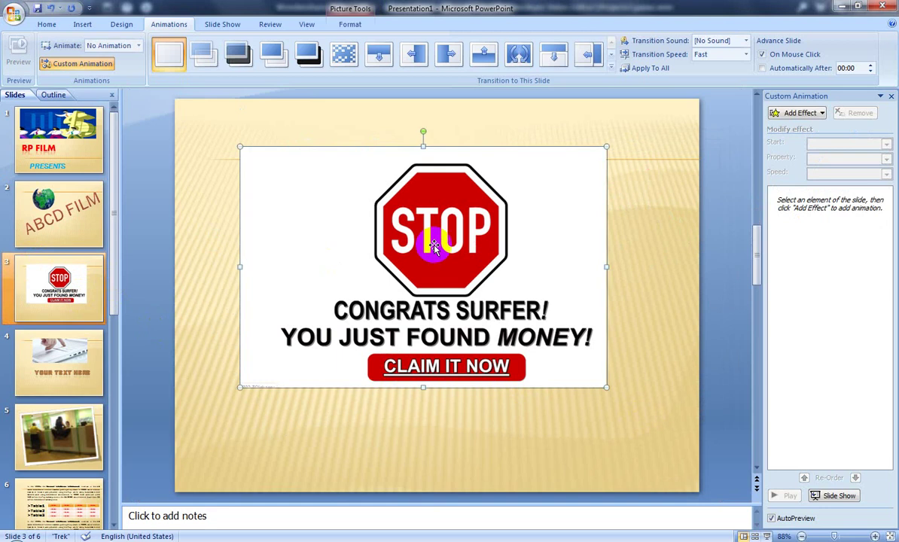
double_click(435, 247)
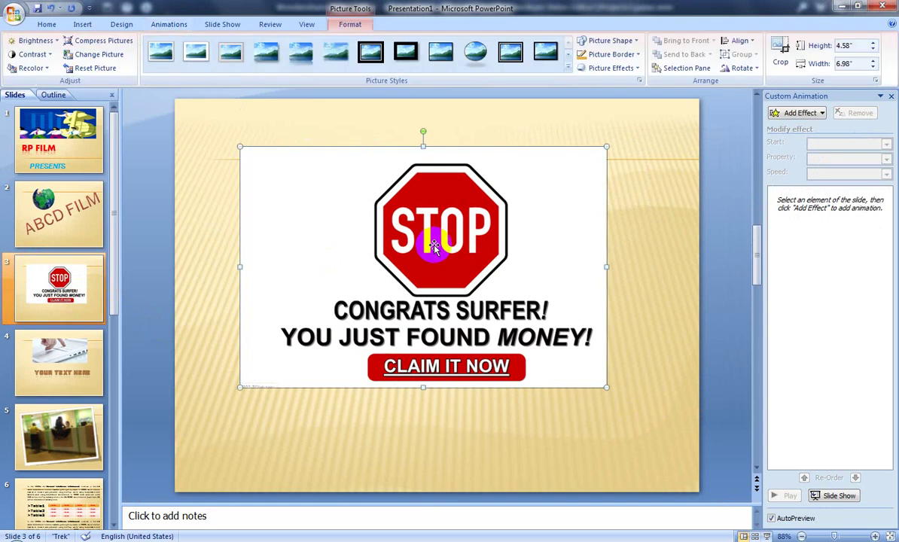
click(567, 68)
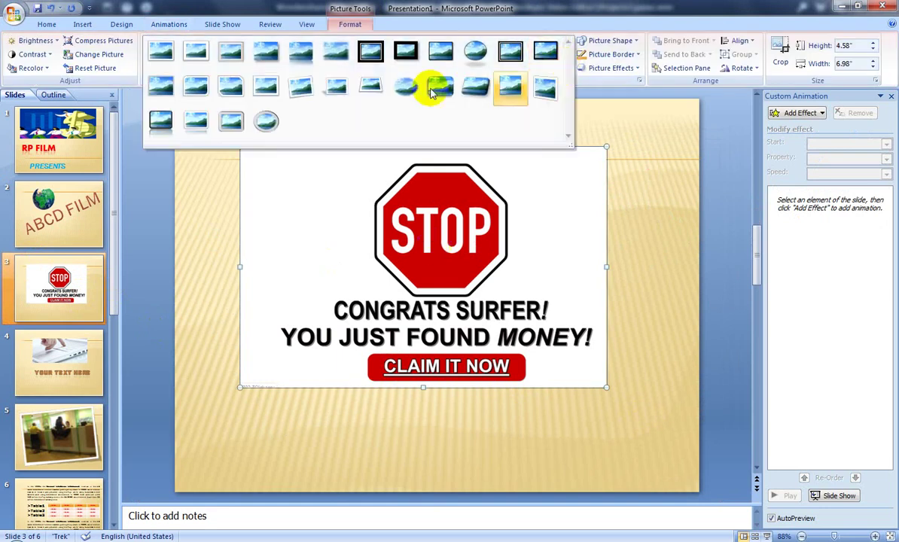
click(473, 87)
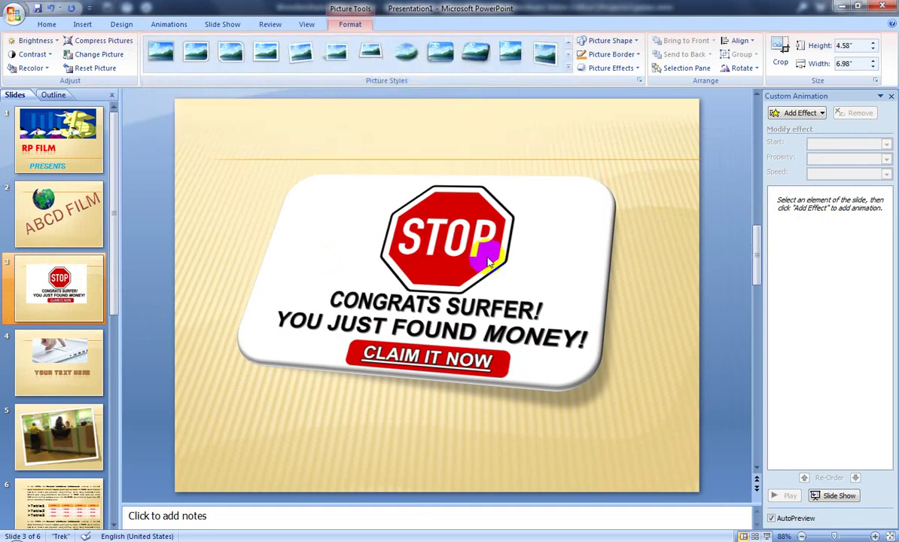
- Add a Diamond entrance animation to the STOP sign picture on slide 3
click(800, 113)
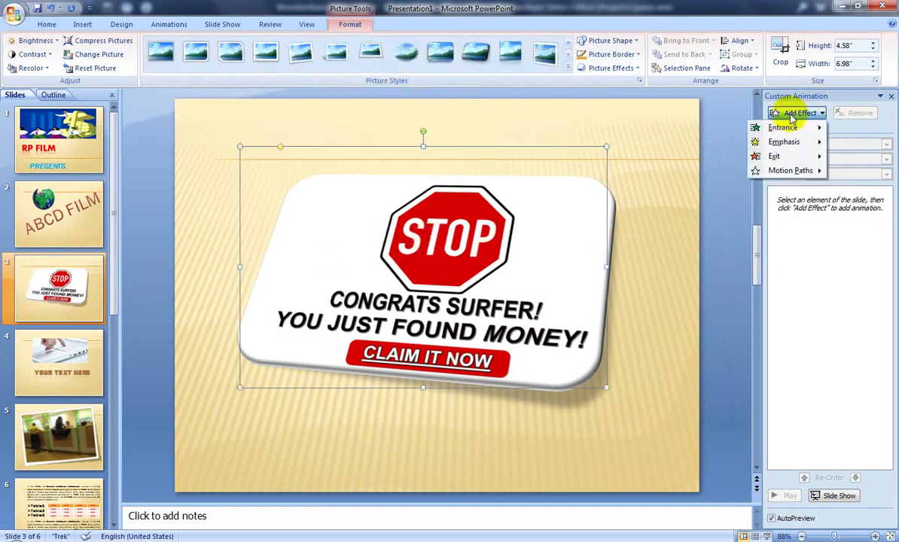
mouse_move(793, 131)
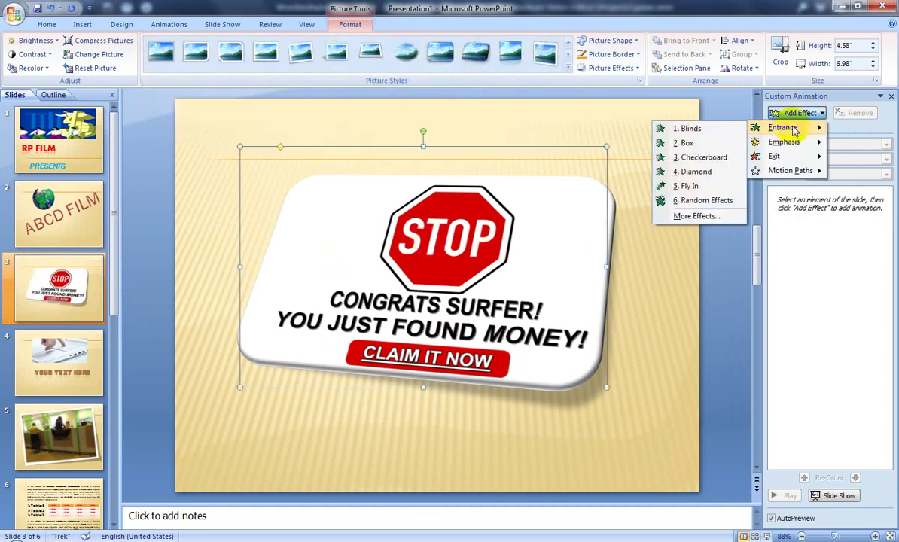
click(723, 172)
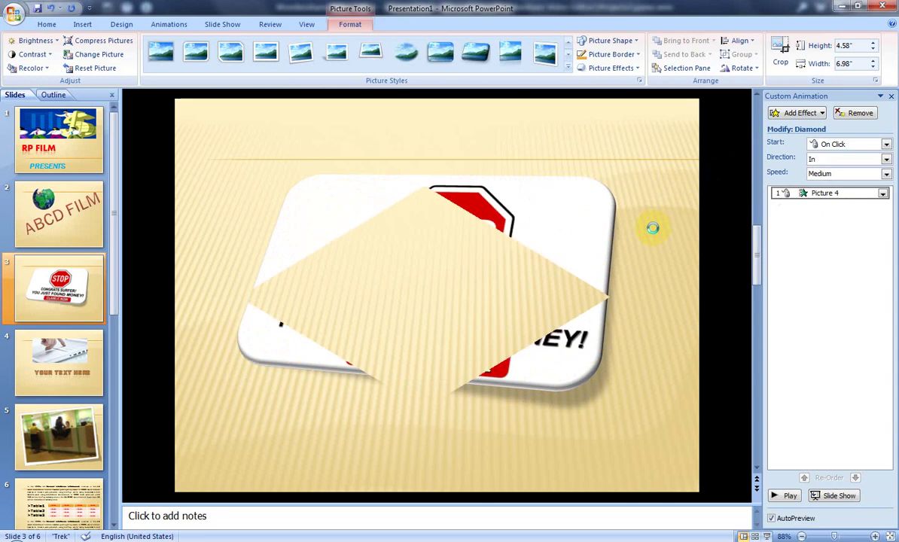
- Preview several exit effects on the STOP sign picture and add the Crawl Out exit animation to it
click(817, 114)
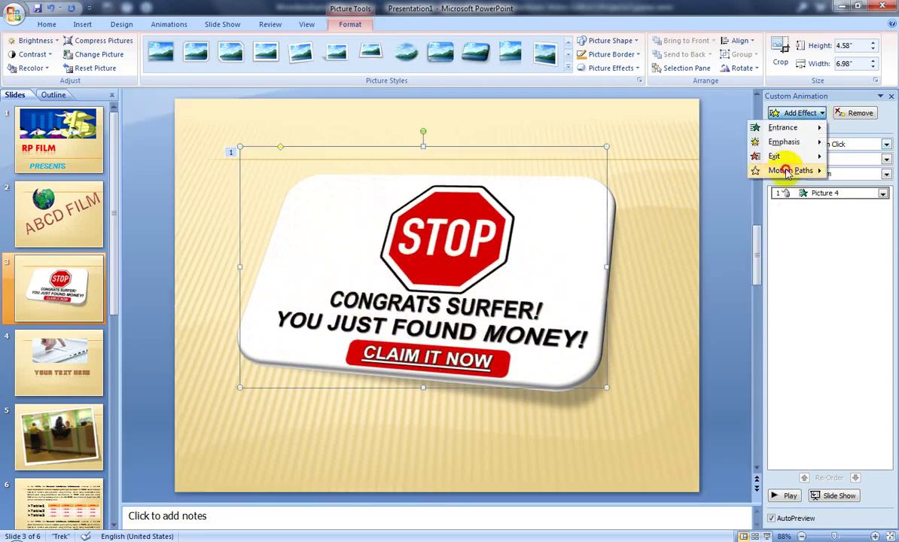
click(786, 172)
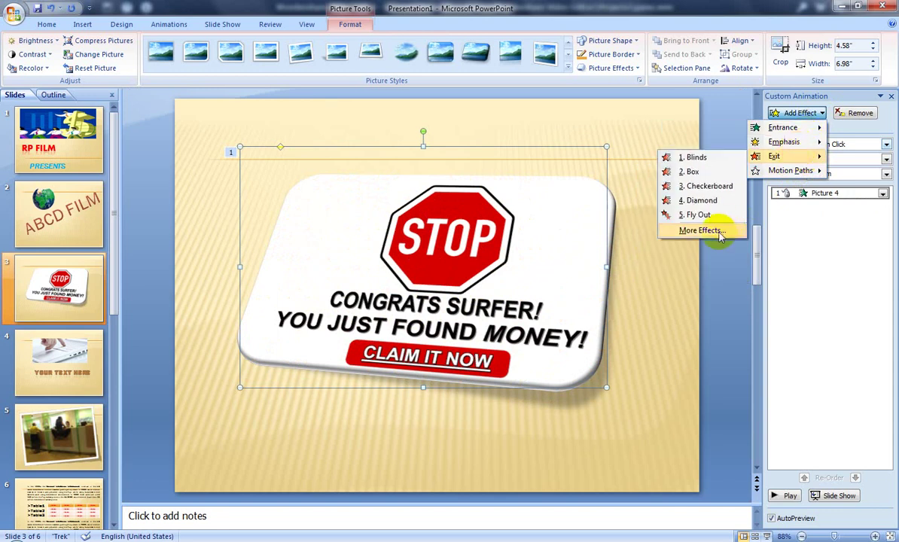
click(683, 230)
click(634, 246)
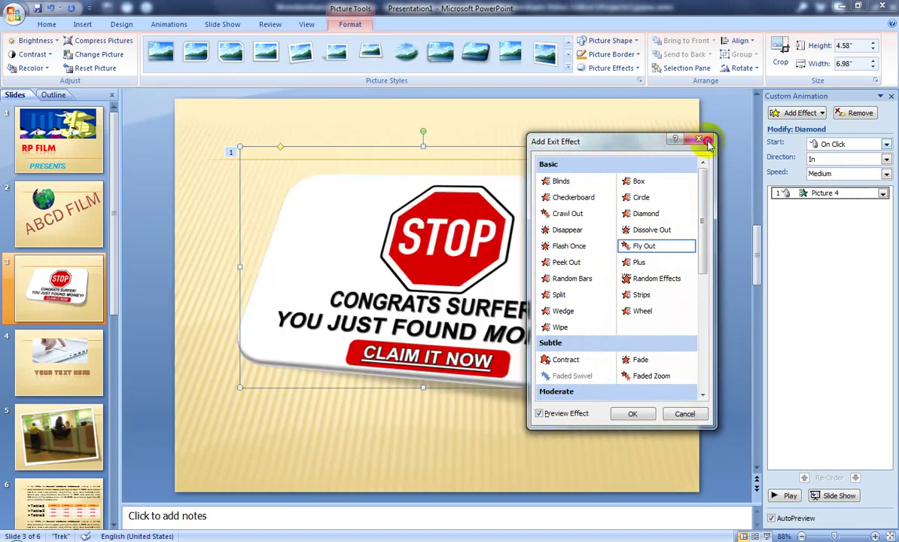
drag(693, 140, 789, 152)
click(663, 257)
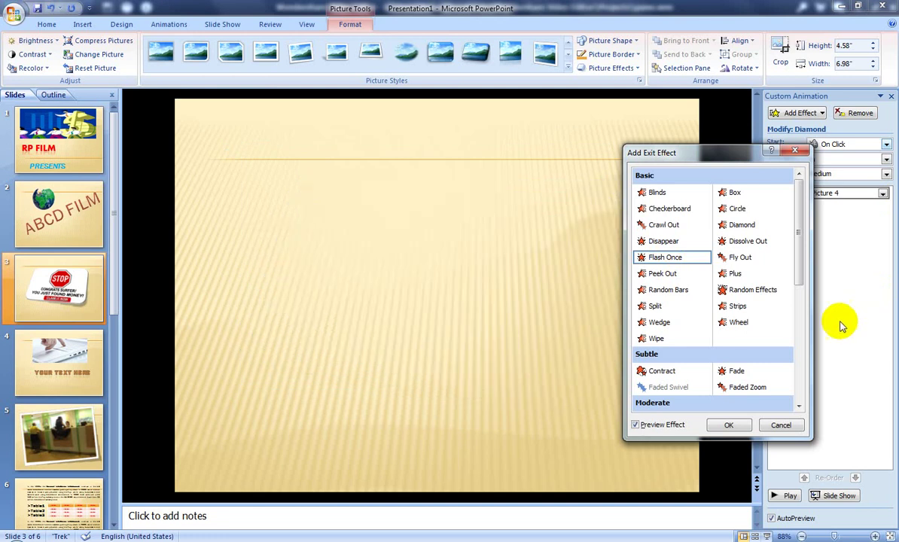
click(668, 293)
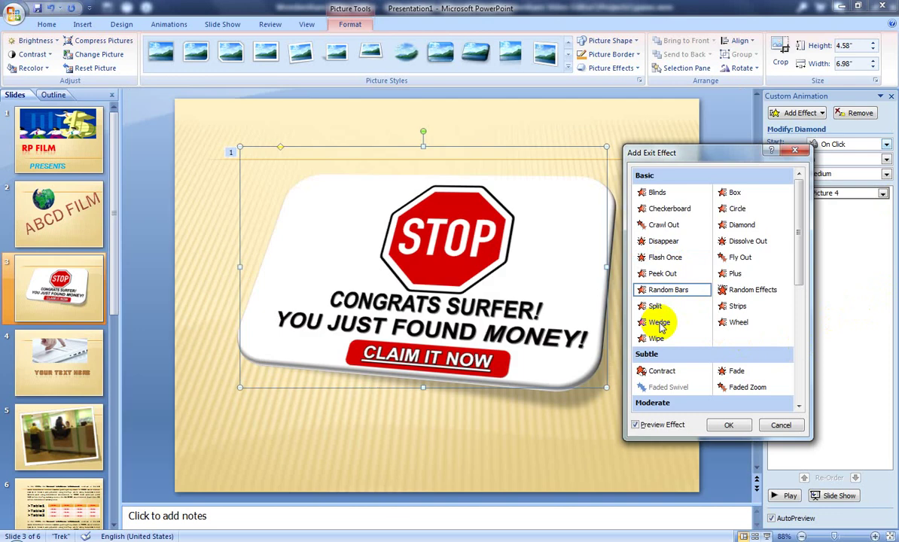
click(661, 324)
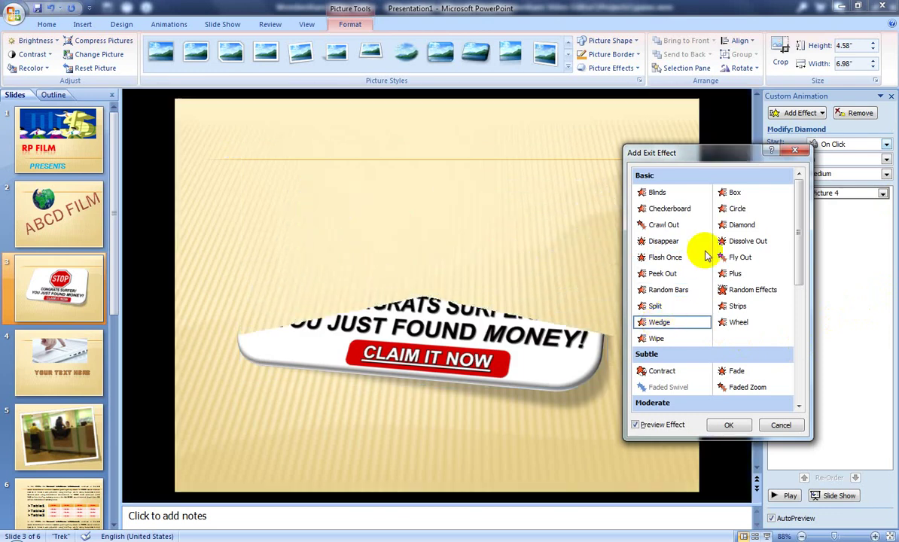
click(662, 225)
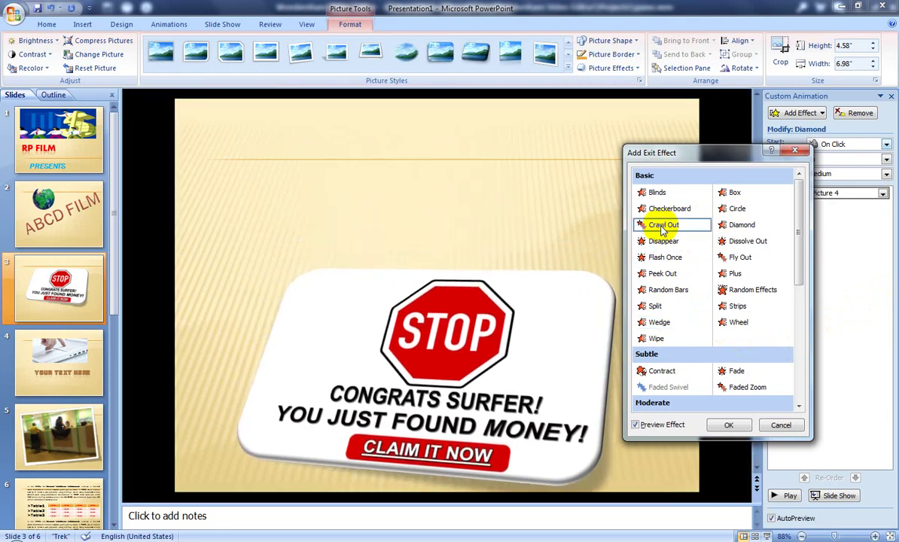
click(724, 426)
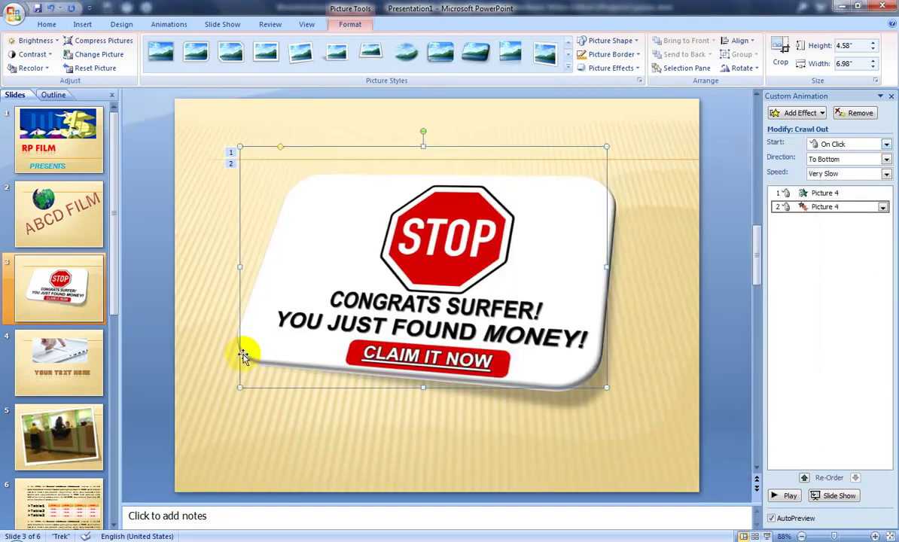
- Apply the rotated picture style with a white border to the laptop picture on slide 4
click(76, 361)
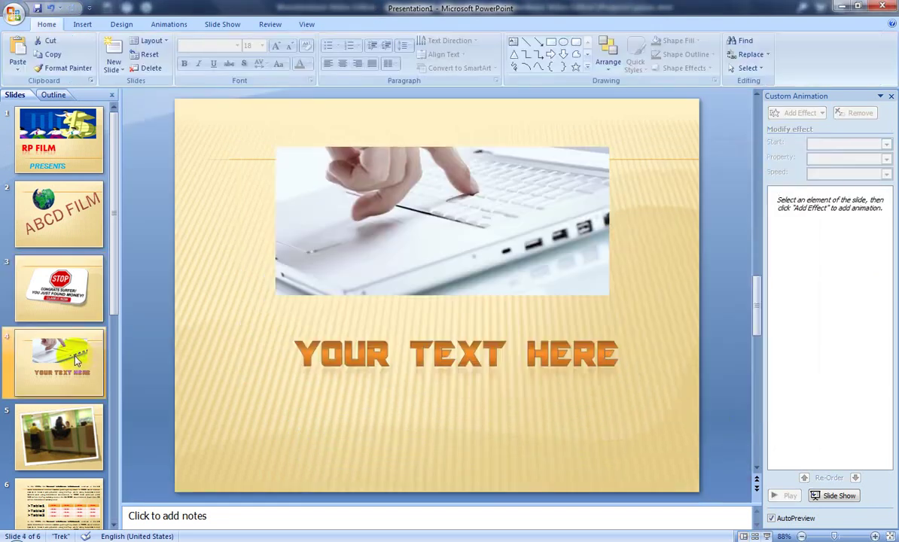
click(476, 225)
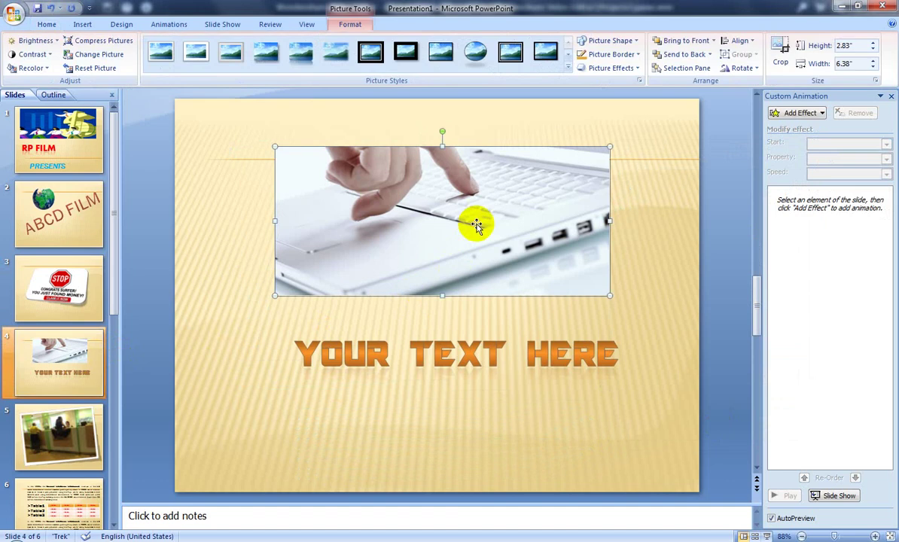
click(568, 68)
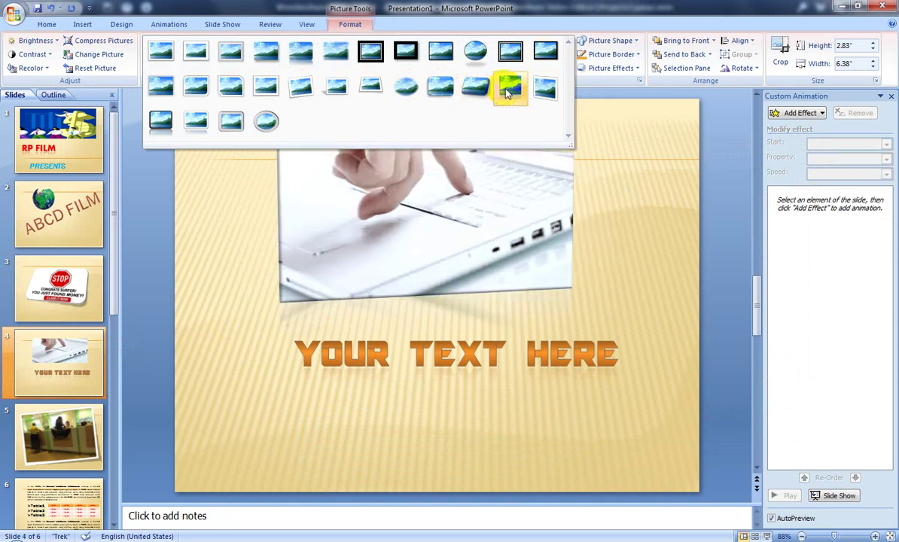
click(299, 88)
- Preview the Change Font Size emphasis on the YOUR TEXT HERE text and add the Change Fill Color emphasis effect to it
click(465, 354)
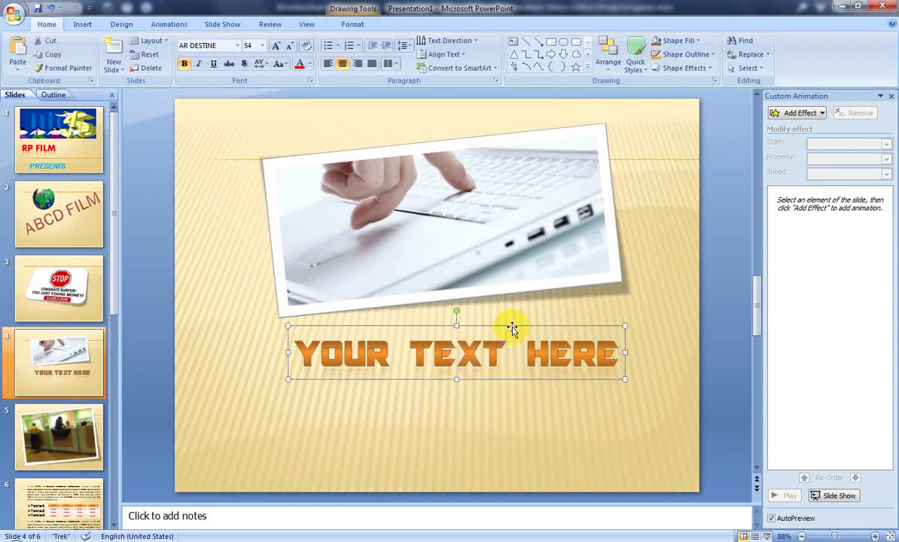
click(797, 113)
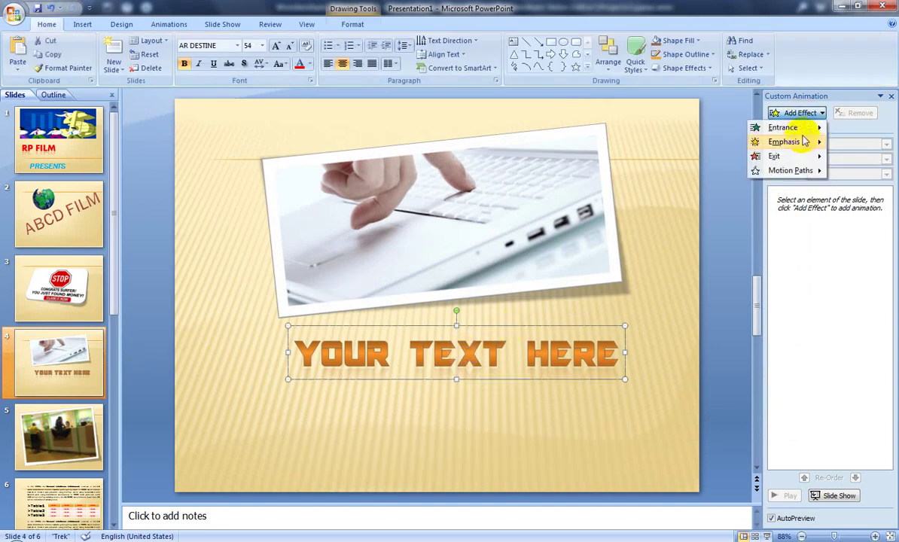
mouse_move(804, 142)
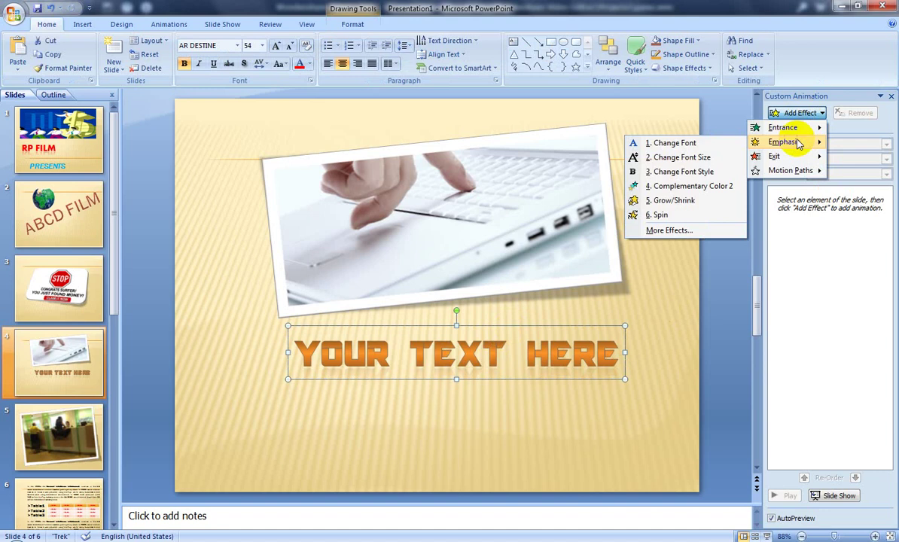
click(686, 230)
click(755, 210)
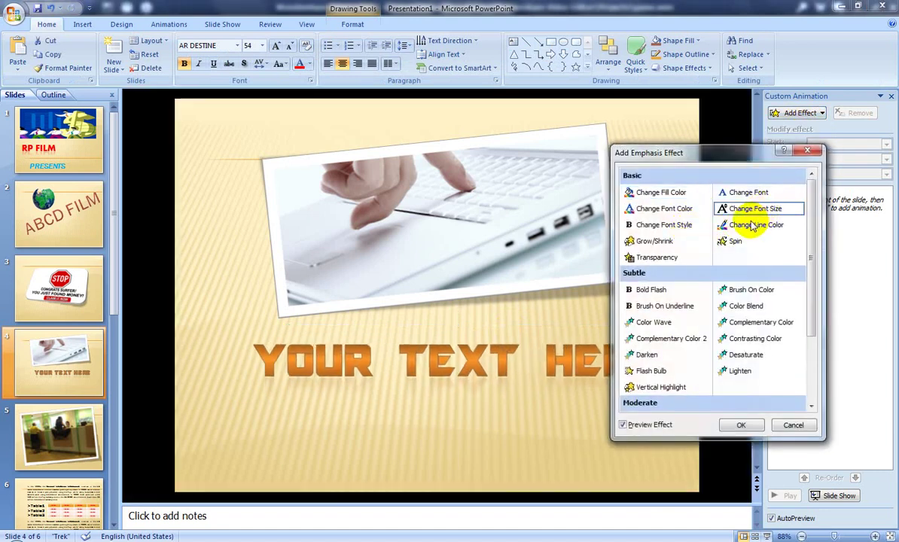
click(674, 198)
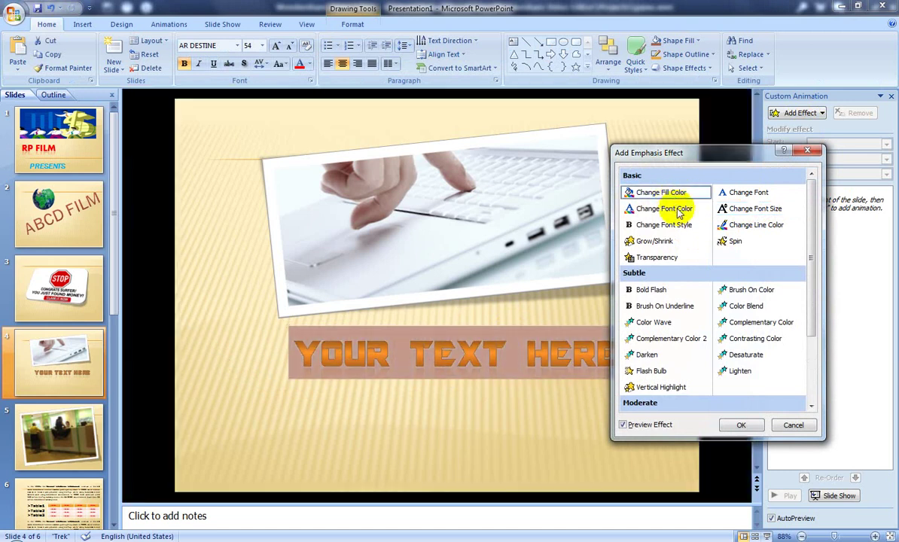
click(742, 426)
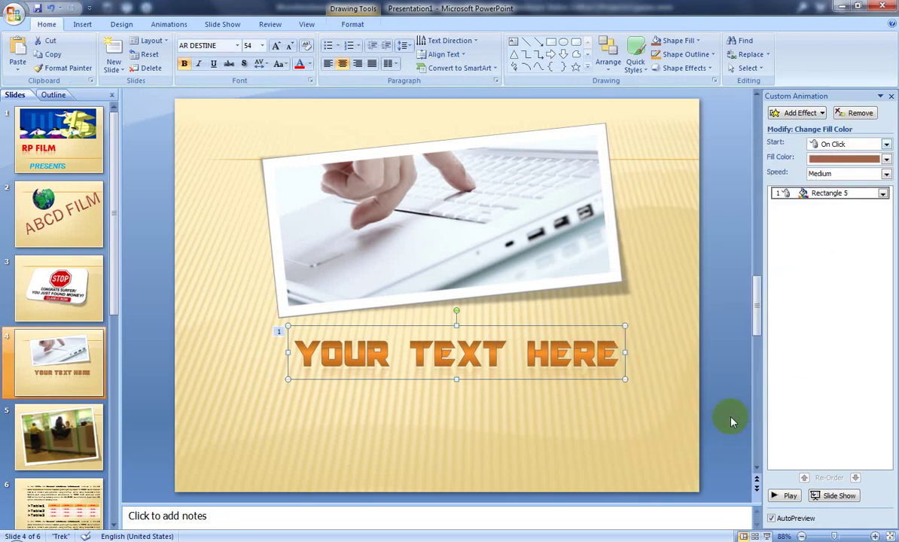
- Add a Random Effects entrance animation to the picture on slide 5
click(55, 437)
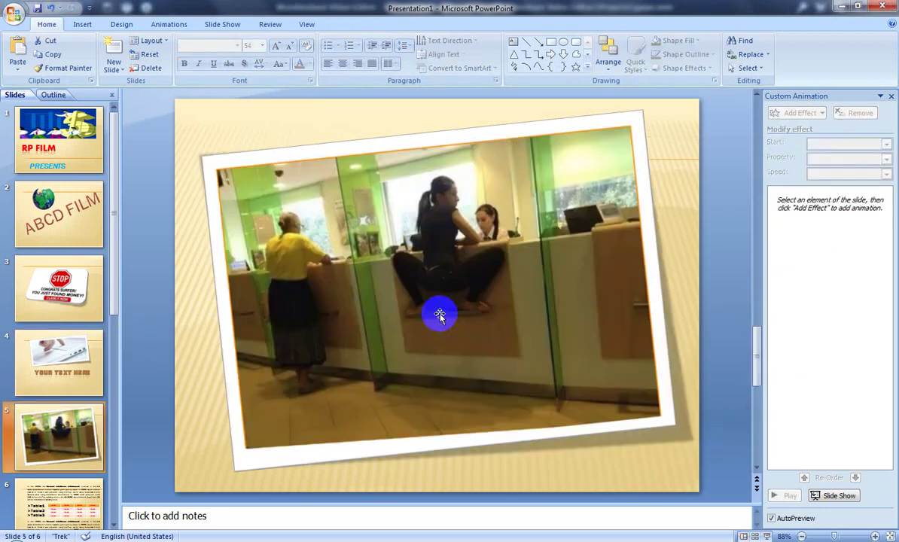
click(430, 269)
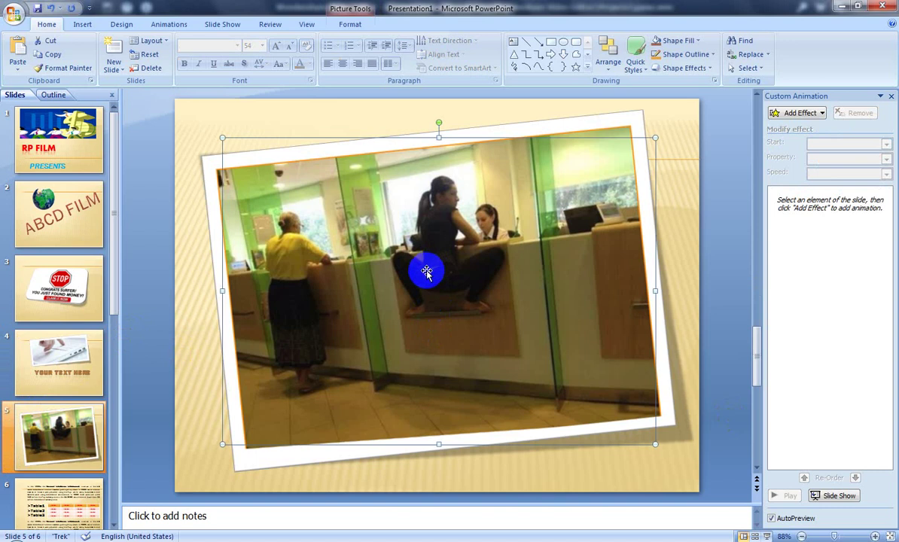
click(797, 114)
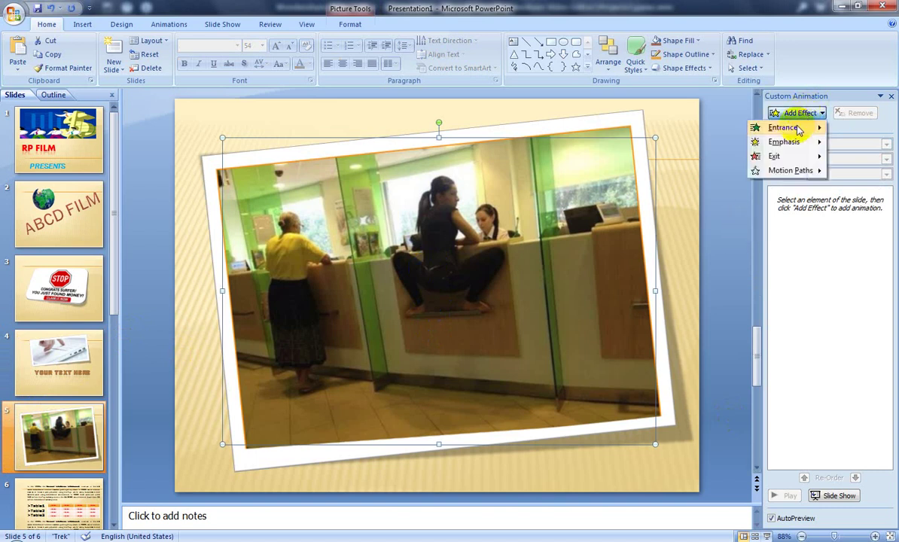
mouse_move(798, 131)
click(696, 199)
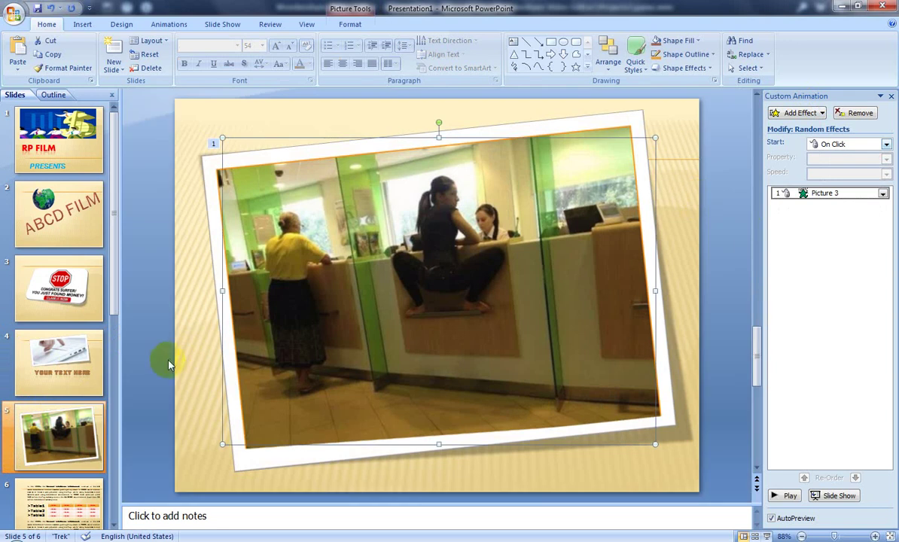
- Select the first paragraph on slide 6 and choose the Change Font Color emphasis effect for it
click(50, 474)
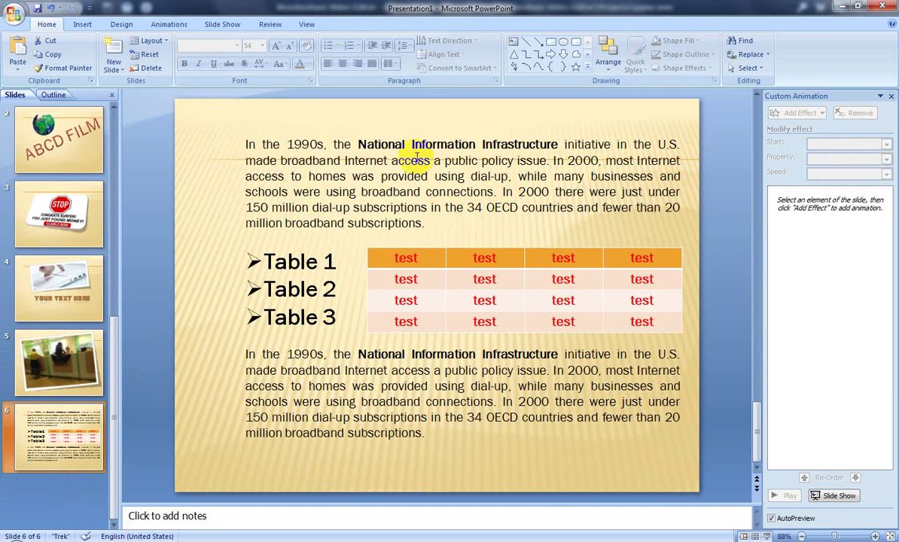
drag(426, 223, 239, 140)
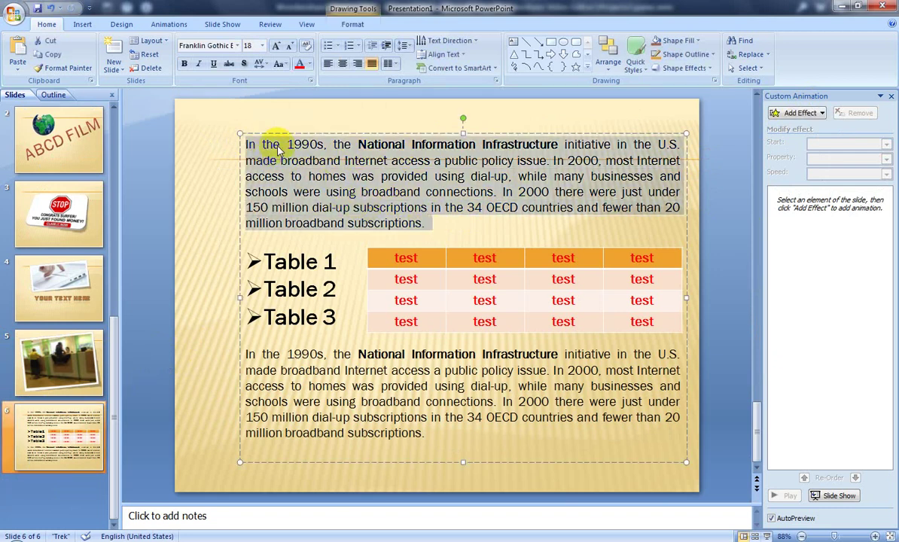
click(820, 114)
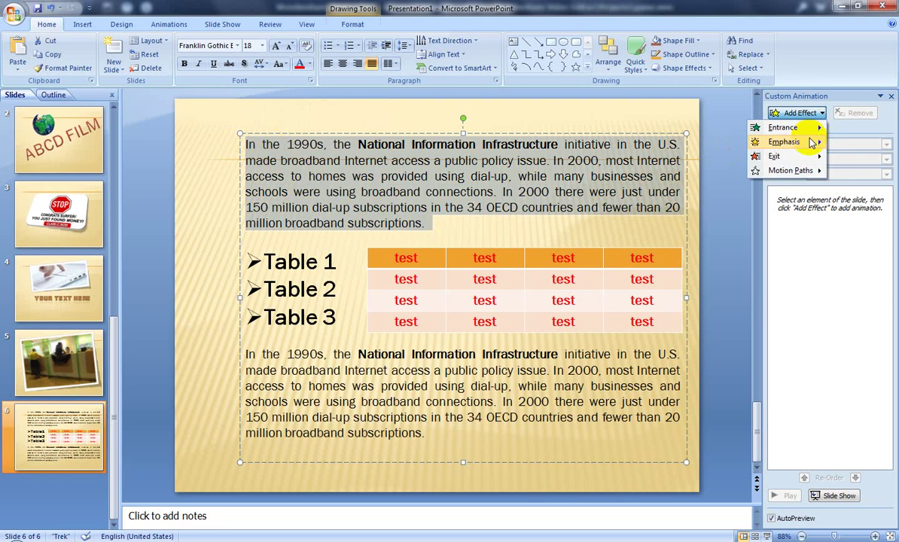
mouse_move(776, 142)
click(686, 246)
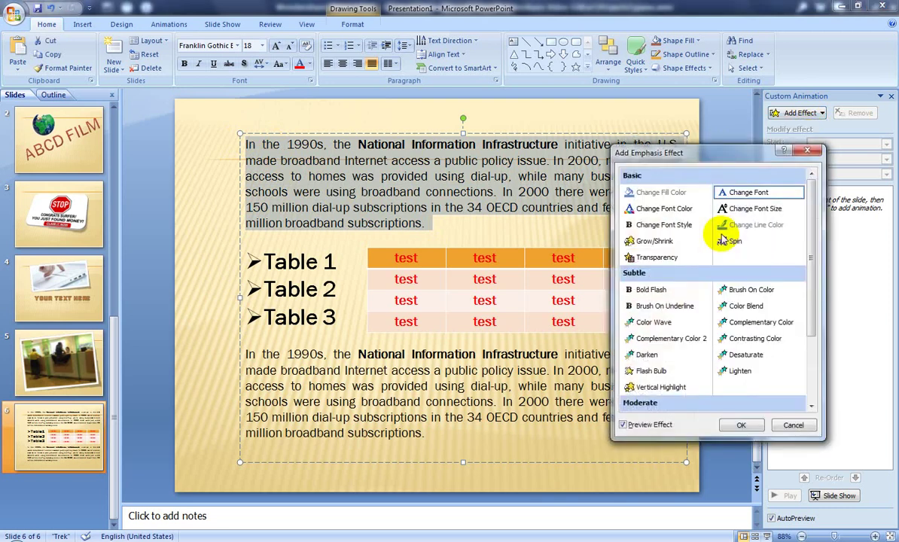
click(664, 212)
click(664, 211)
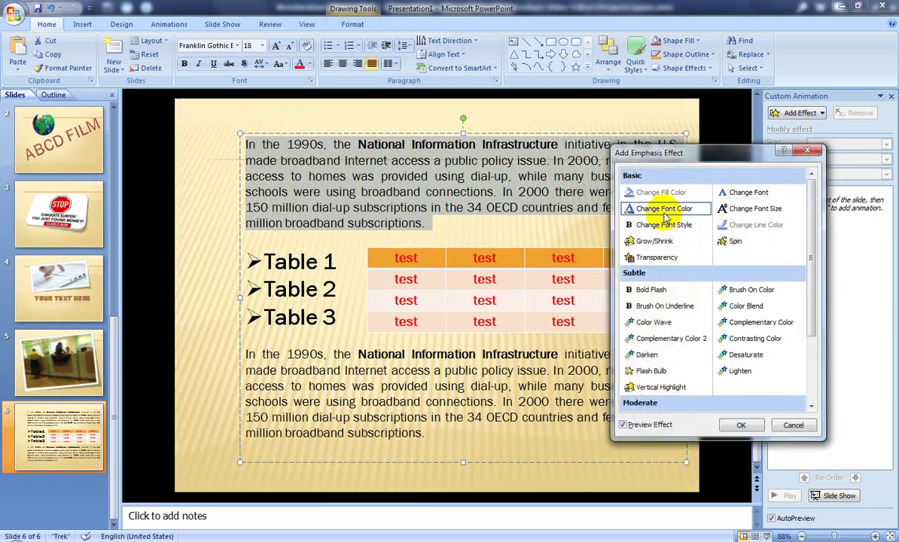